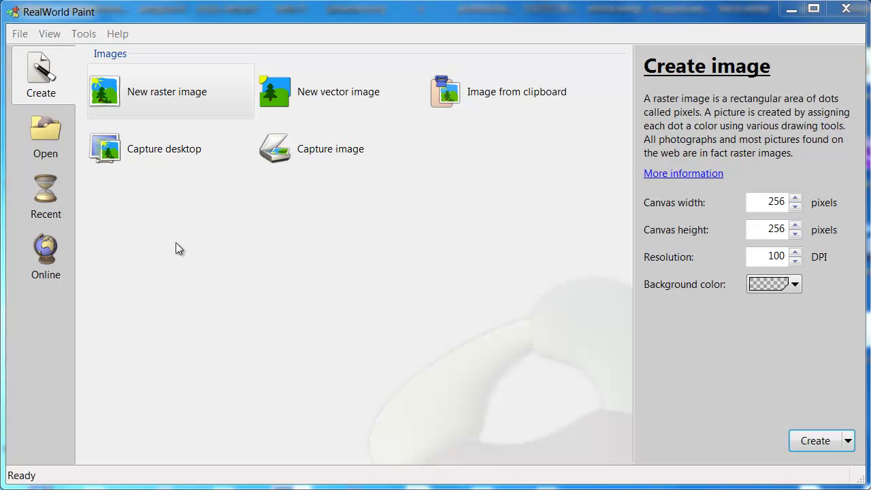
- Create a blank raster image, view its media library, then close the empty image
{"action": "left_click", "coordinate": [154, 100]}
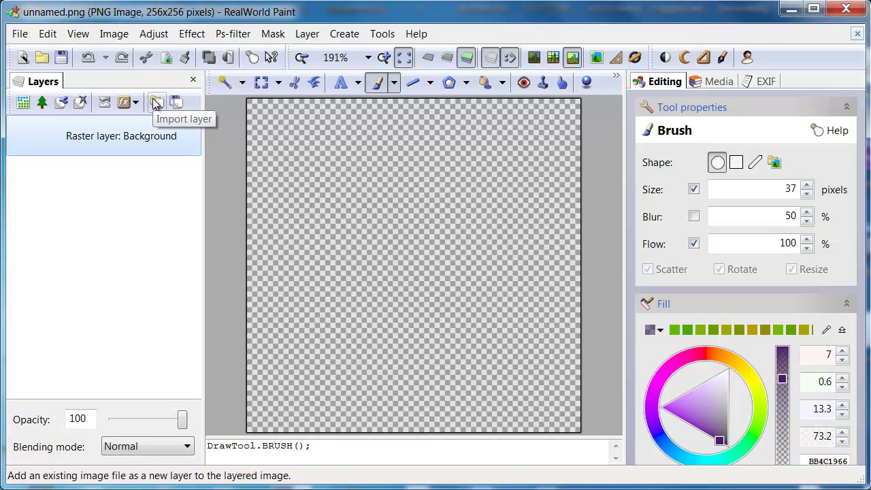
{"action": "left_click", "coordinate": [711, 83]}
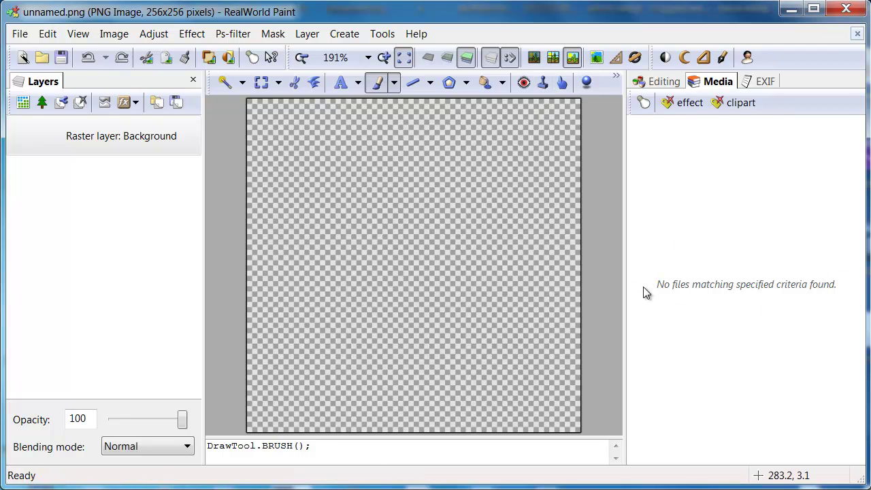
{"action": "left_click", "coordinate": [857, 35]}
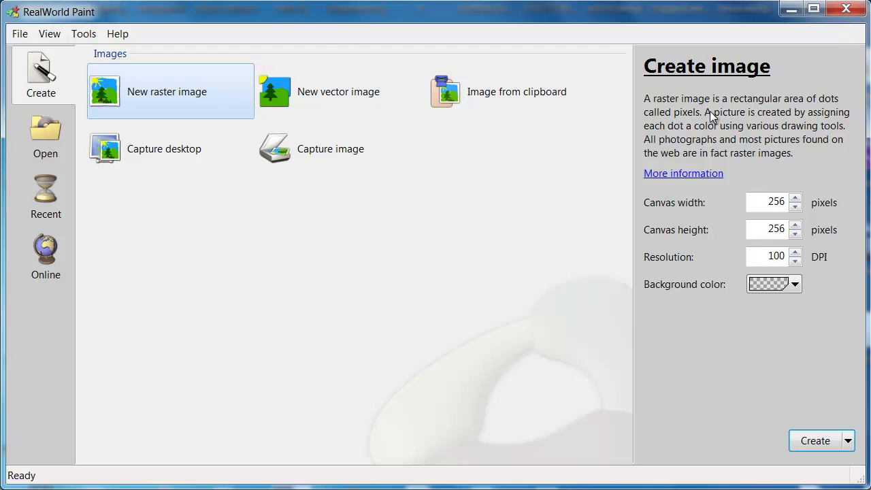
- Download the Comic bubble, Fry's simple smileys and Basic styles media packs from the Online page
{"action": "left_click", "coordinate": [24, 259]}
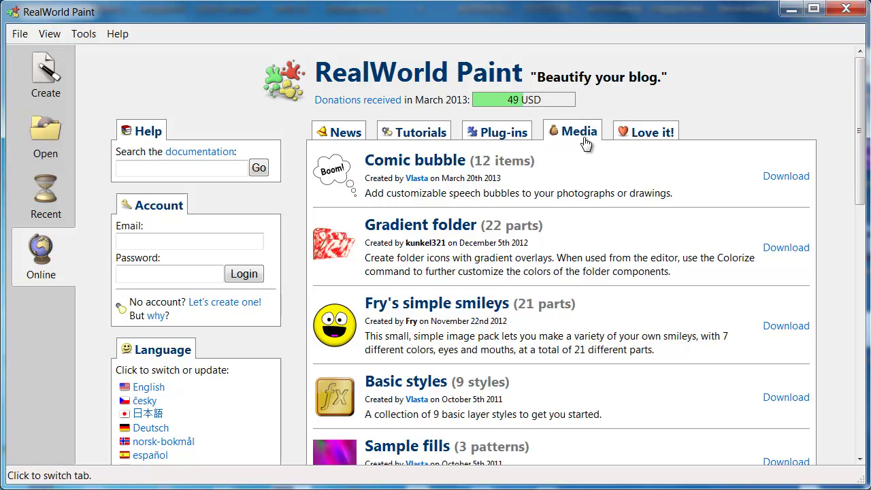
{"action": "left_click", "coordinate": [788, 177]}
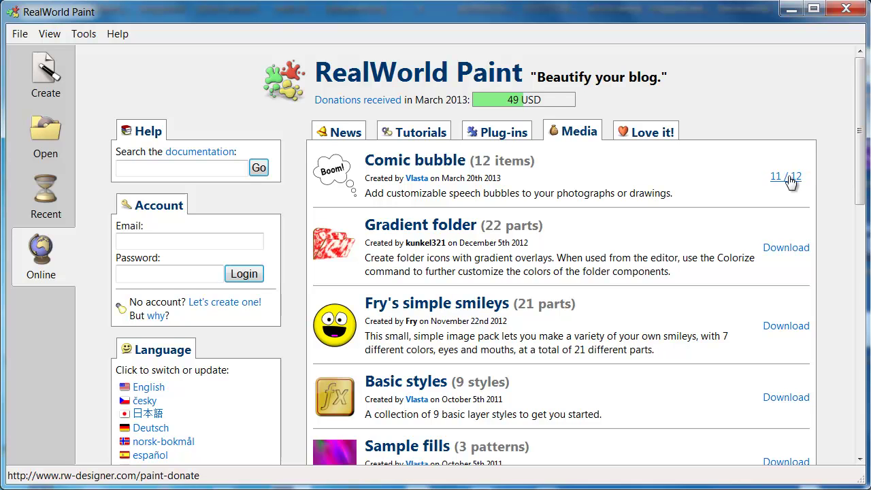
{"action": "left_click", "coordinate": [787, 327]}
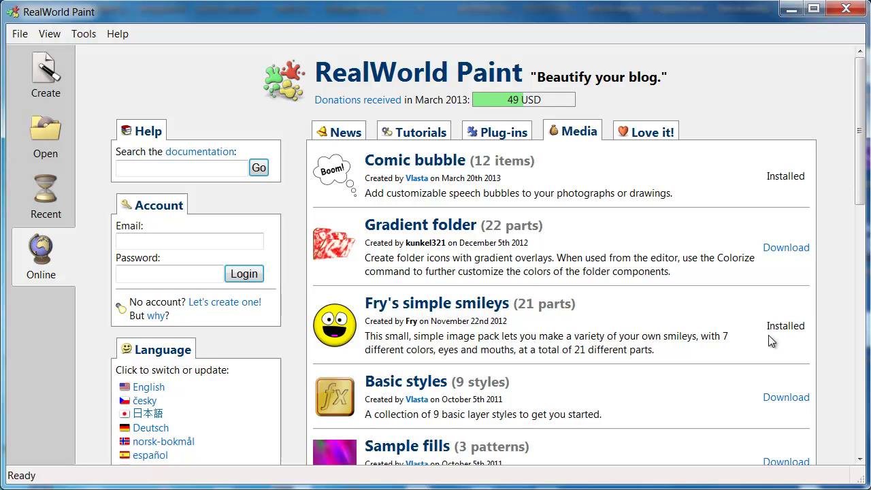
{"action": "left_click", "coordinate": [780, 399]}
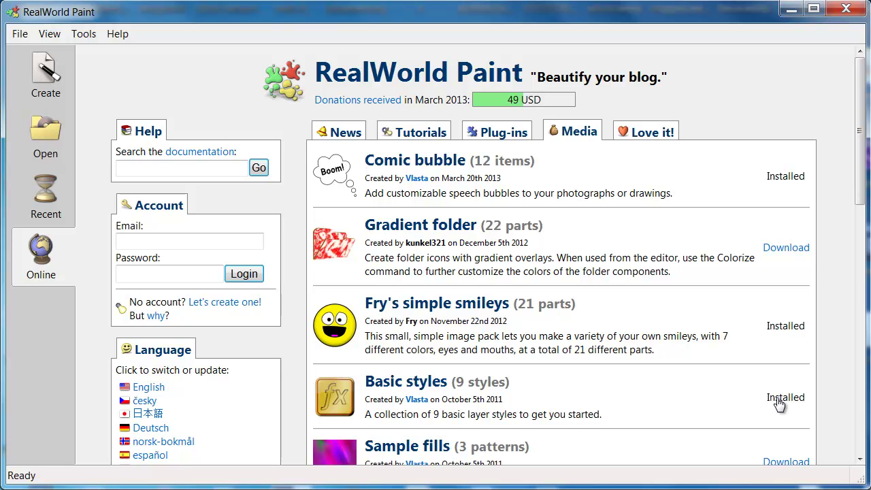
- Create a new blank raster image and collapse then re-expand the effect thumbnails group
{"action": "left_click", "coordinate": [43, 81]}
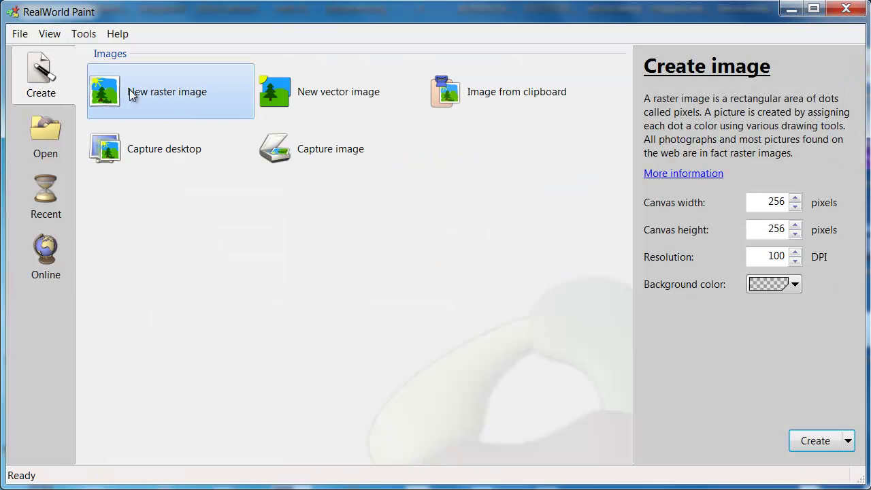
{"action": "double_click", "coordinate": [183, 95]}
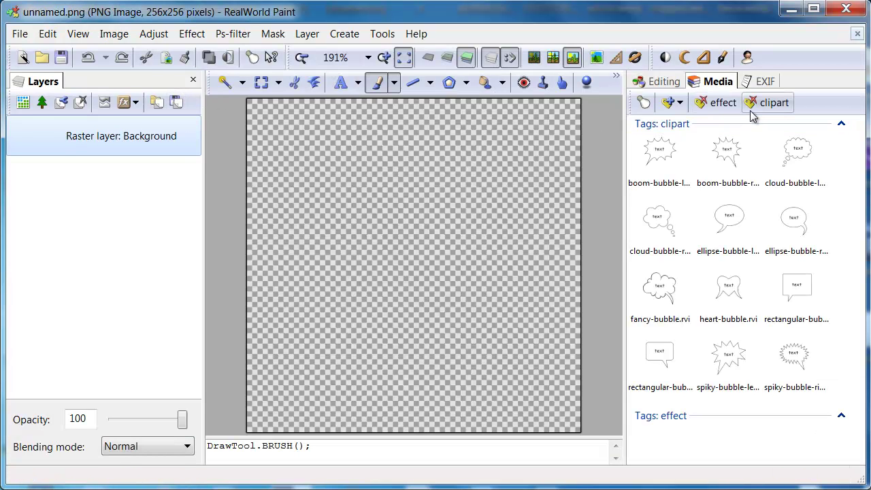
{"action": "left_click", "coordinate": [843, 416]}
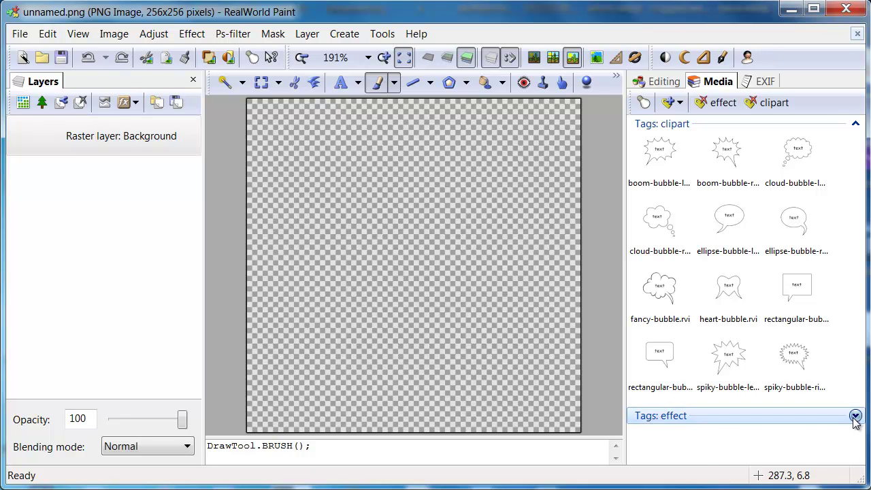
{"action": "left_click", "coordinate": [855, 416]}
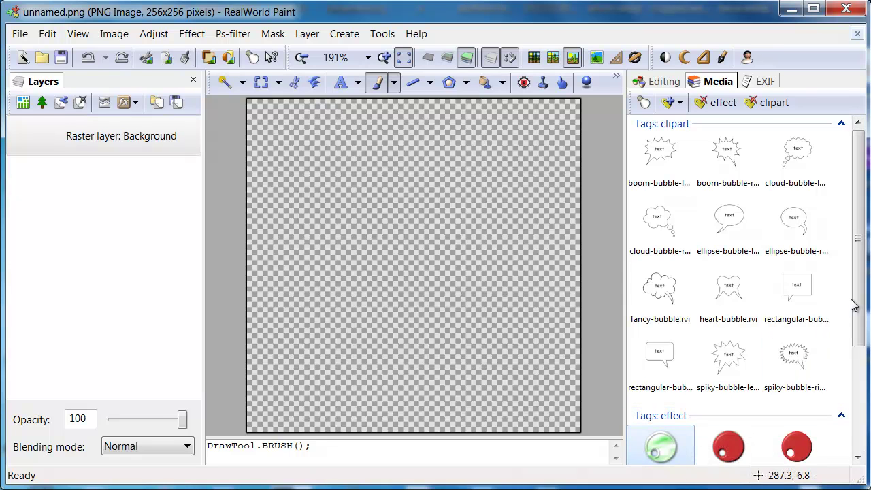
{"action": "left_click_drag", "start_coordinate": [859, 297], "coordinate": [859, 262]}
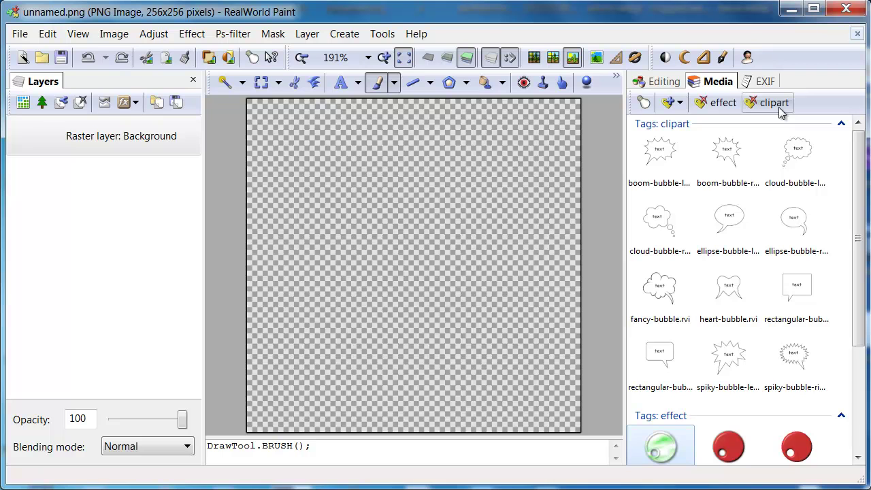
- Switch the media library filter from the clipart tag to the Fry-smiley tag
{"action": "left_click", "coordinate": [751, 102]}
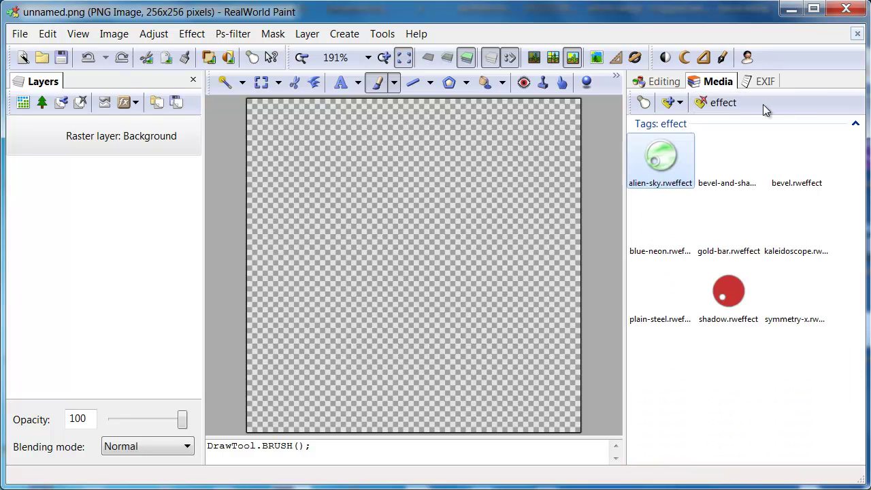
{"action": "left_click", "coordinate": [676, 104]}
{"action": "left_click", "coordinate": [682, 124]}
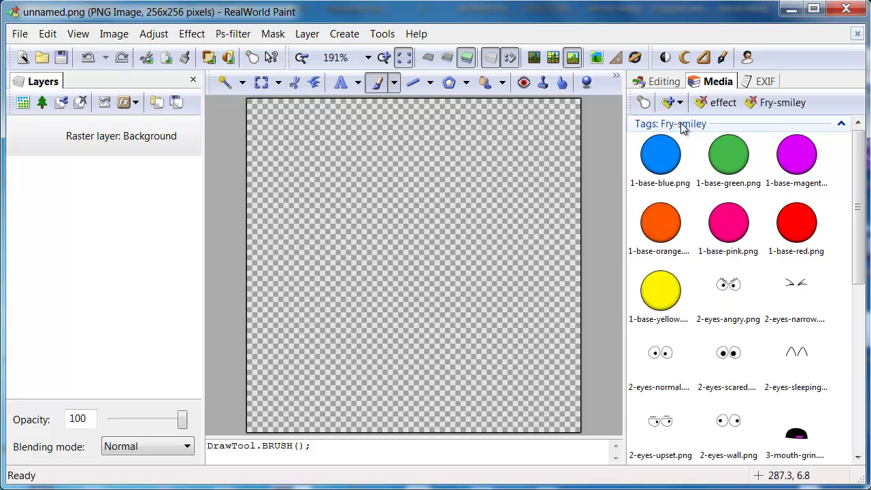
- Add the magenta base circle, scared eyes and grin mouth as separate layers
{"action": "right_click", "coordinate": [797, 163]}
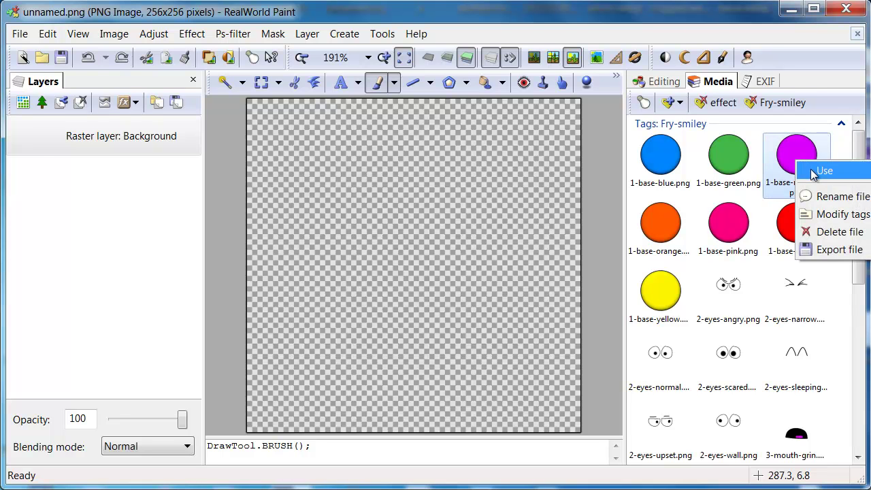
{"action": "left_click", "coordinate": [819, 169]}
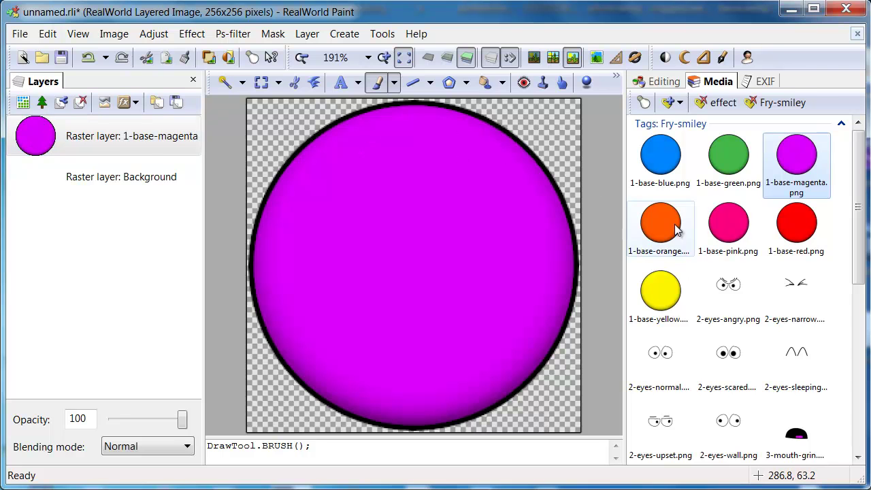
{"action": "double_click", "coordinate": [734, 355]}
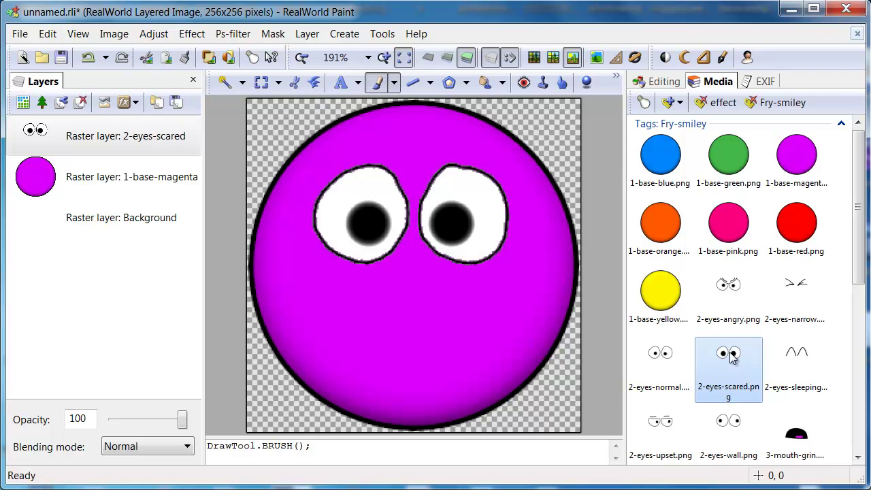
{"action": "double_click", "coordinate": [801, 439]}
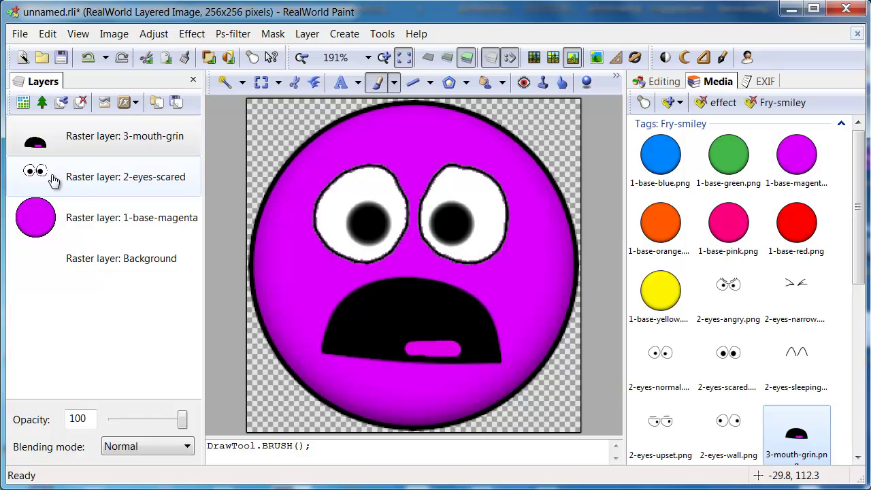
- Replace the magenta base layer with the orange base circle, placed beneath the eyes and mouth
{"action": "left_click", "coordinate": [55, 216]}
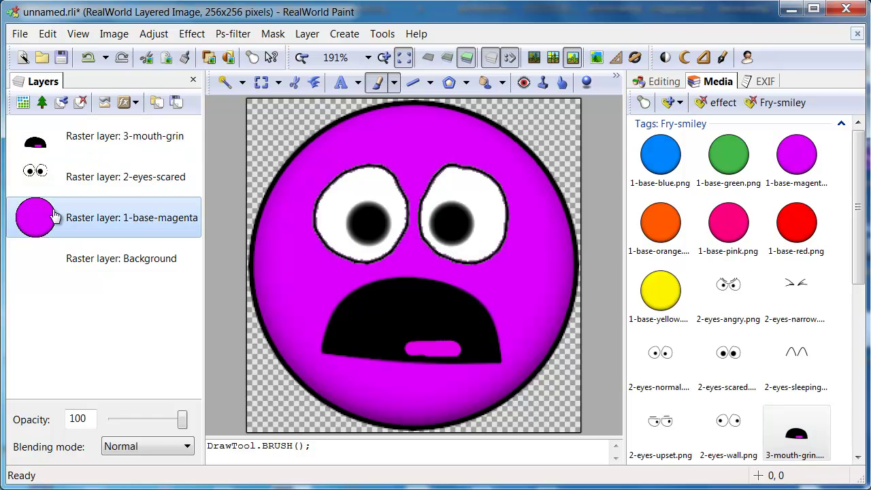
{"action": "left_click", "coordinate": [80, 102]}
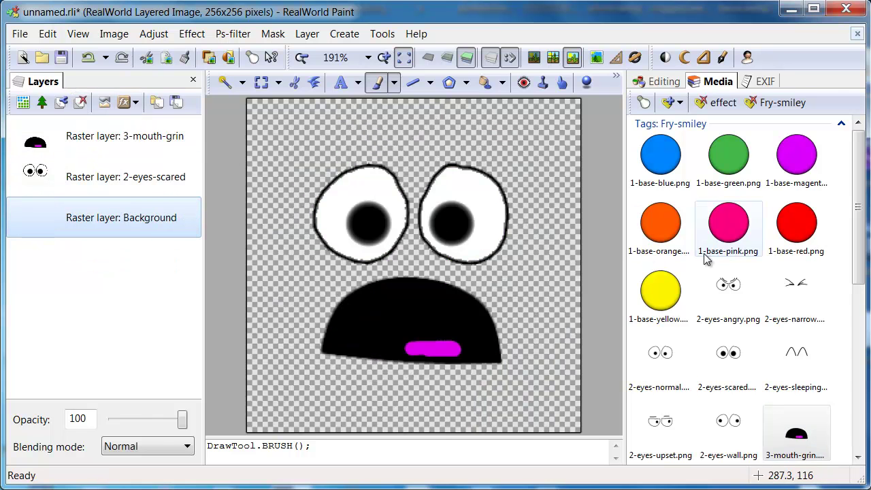
{"action": "double_click", "coordinate": [654, 234]}
{"action": "left_click_drag", "start_coordinate": [34, 135], "coordinate": [39, 250]}
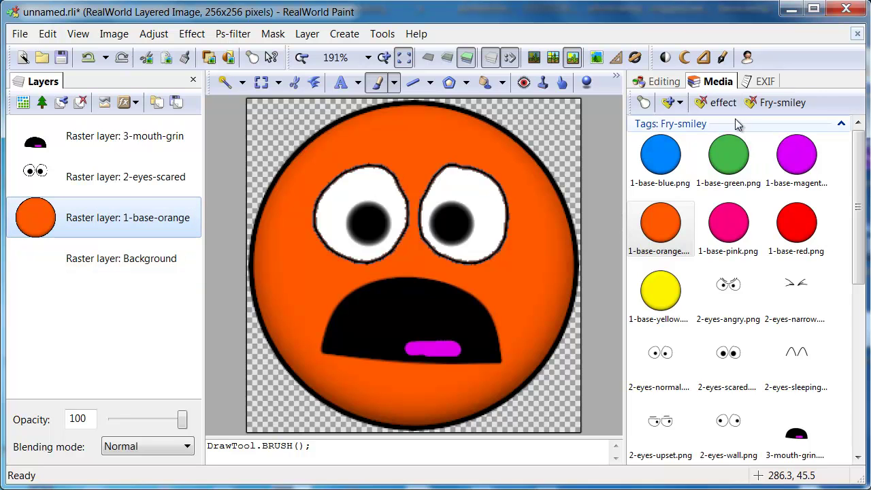
- Remove the Fry-smiley tag filter, then apply and undo the alien-sky effect on the orange base
{"action": "left_click", "coordinate": [771, 103]}
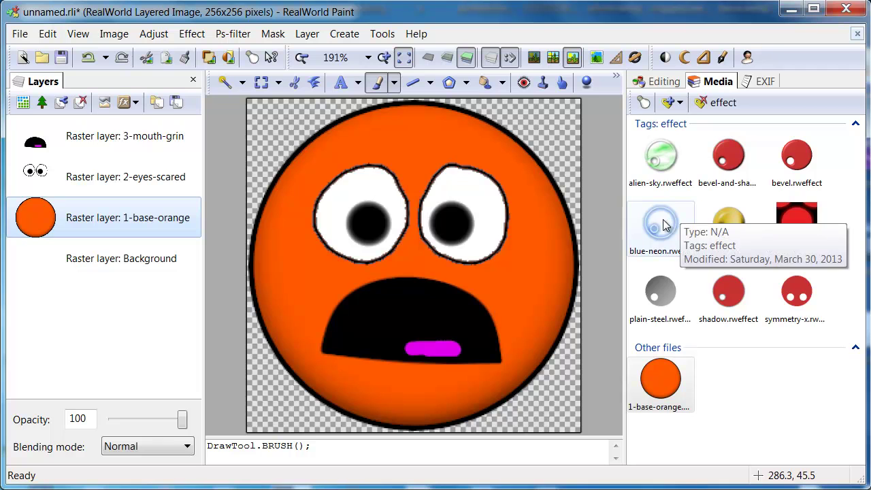
{"action": "double_click", "coordinate": [660, 158]}
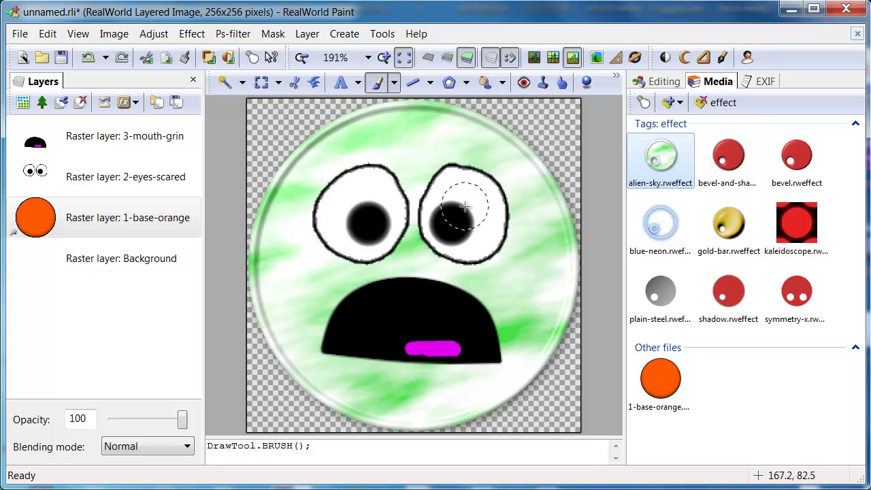
{"action": "left_click", "coordinate": [88, 59]}
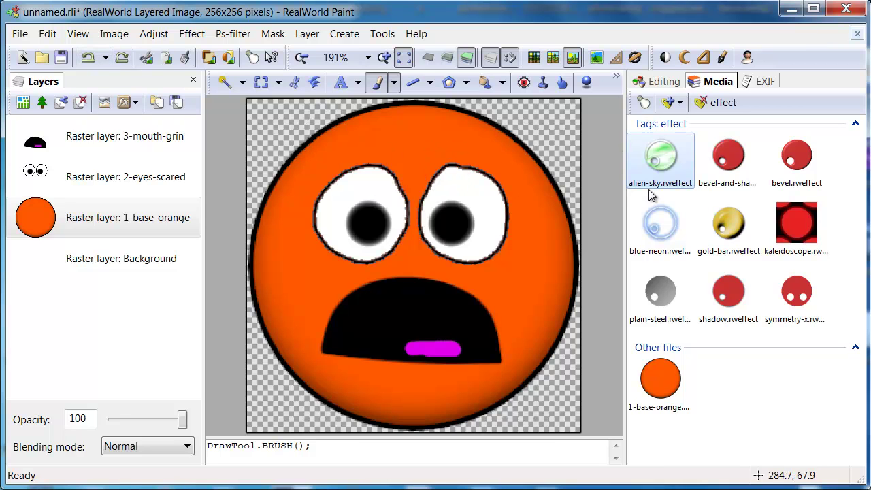
- Switch the media library filter from the effect tag to the clipart tag
{"action": "left_click", "coordinate": [712, 104]}
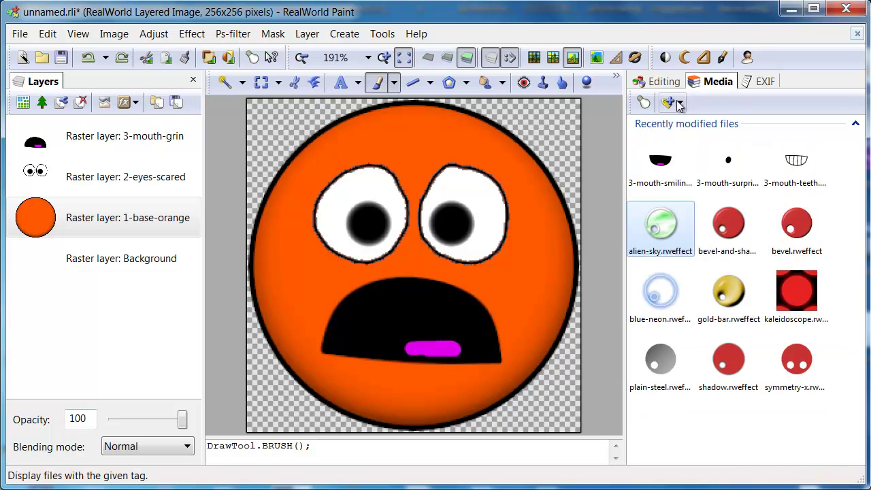
{"action": "left_click", "coordinate": [679, 103]}
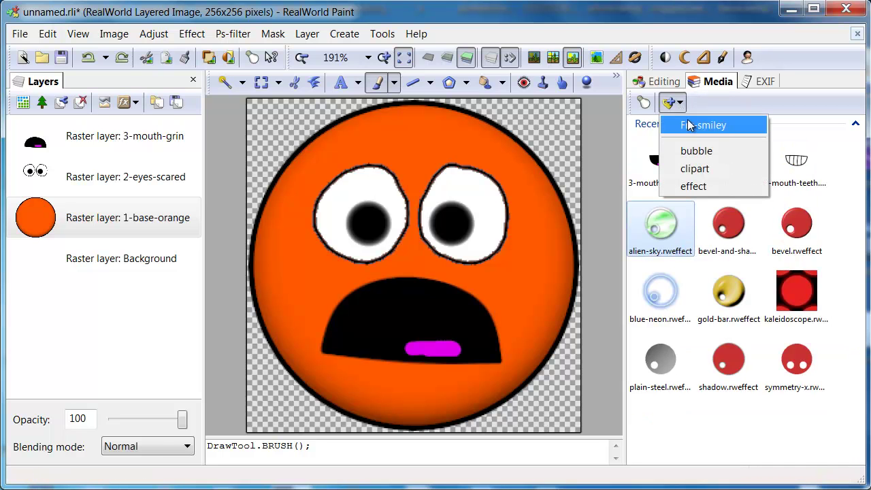
{"action": "left_click", "coordinate": [696, 168]}
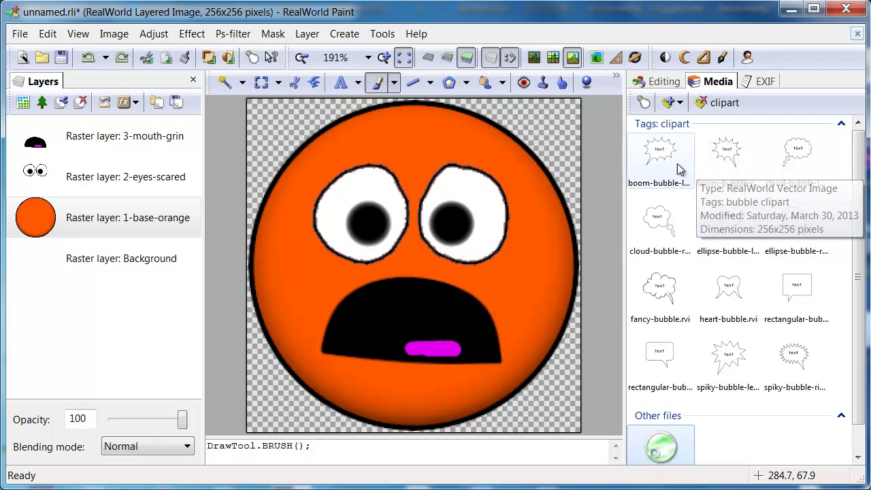
- Insert boom-bubble-left as a new layer, shrink it and move it toward the face's right side
{"action": "left_click", "coordinate": [658, 158]}
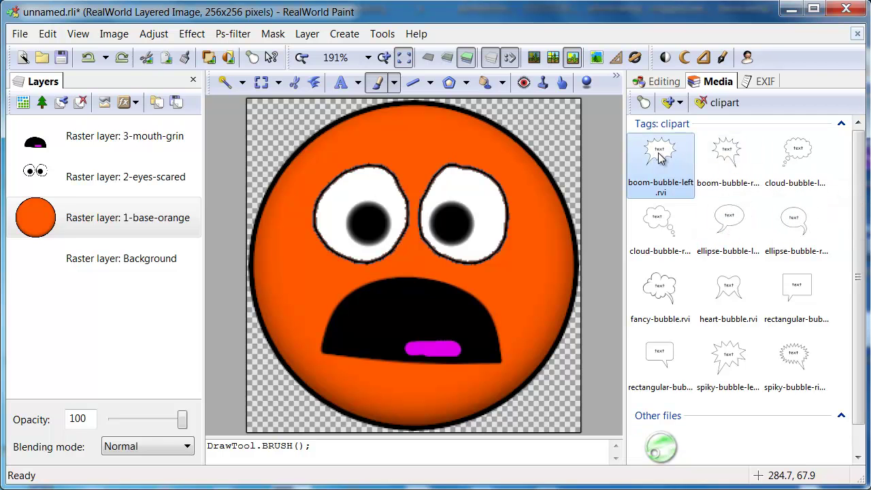
{"action": "double_click", "coordinate": [659, 157]}
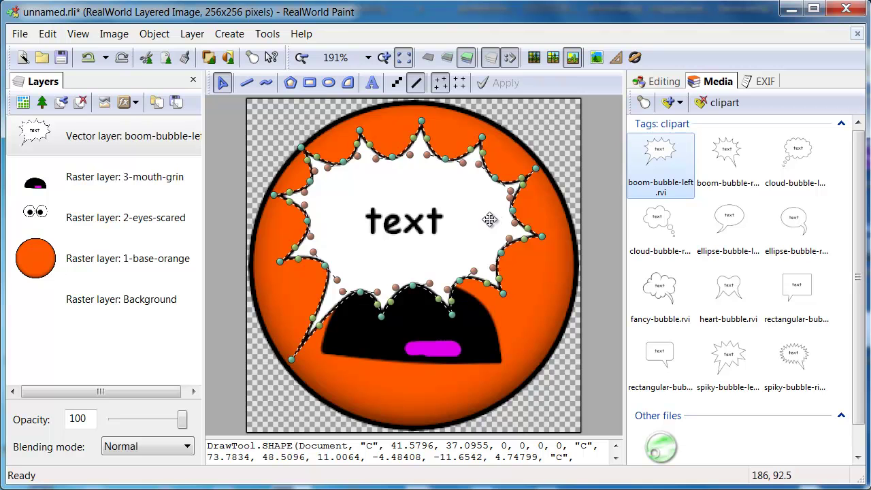
{"action": "left_click", "coordinate": [490, 219]}
{"action": "scroll", "coordinate": [490, 219], "scroll_direction": "down", "scroll_amount": 10}
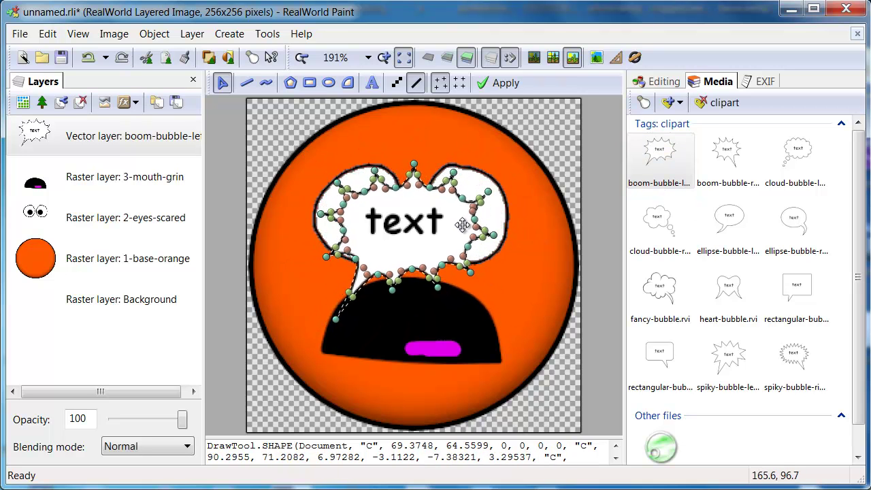
{"action": "left_click_drag", "start_coordinate": [426, 240], "coordinate": [523, 281]}
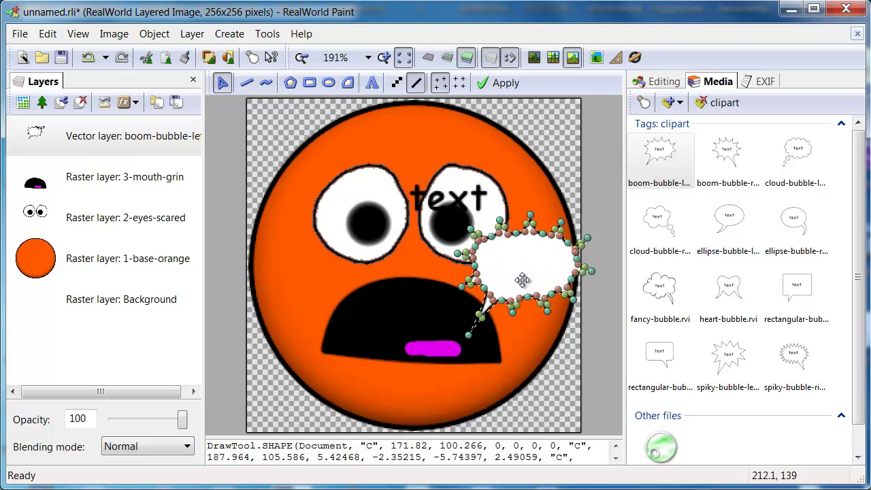
- Replace the bubble's placeholder text with 'Hi!', centred inside and tilted about 8 degrees
{"action": "left_click", "coordinate": [439, 200]}
{"action": "left_click_drag", "start_coordinate": [427, 196], "coordinate": [501, 261]}
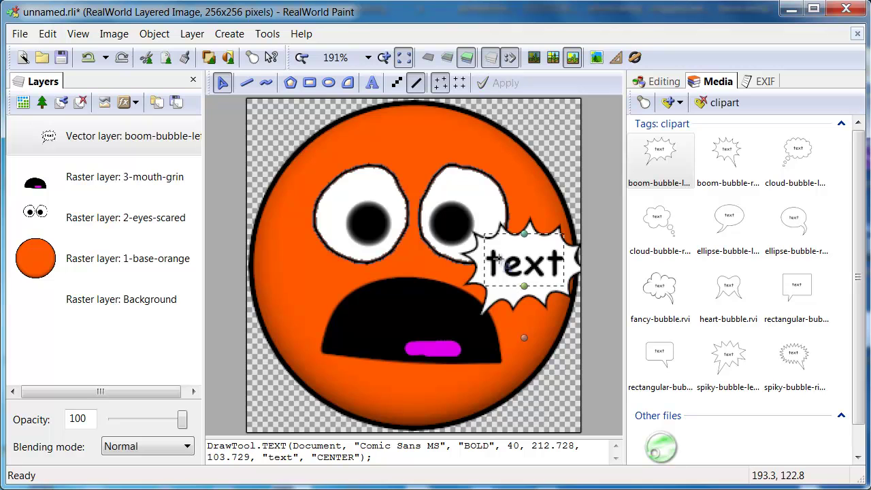
{"action": "key", "text": "BackSpace"}
{"action": "key", "text": "BackSpace"}
{"action": "key", "text": "BackSpace"}
{"action": "key", "text": "BackSpace"}
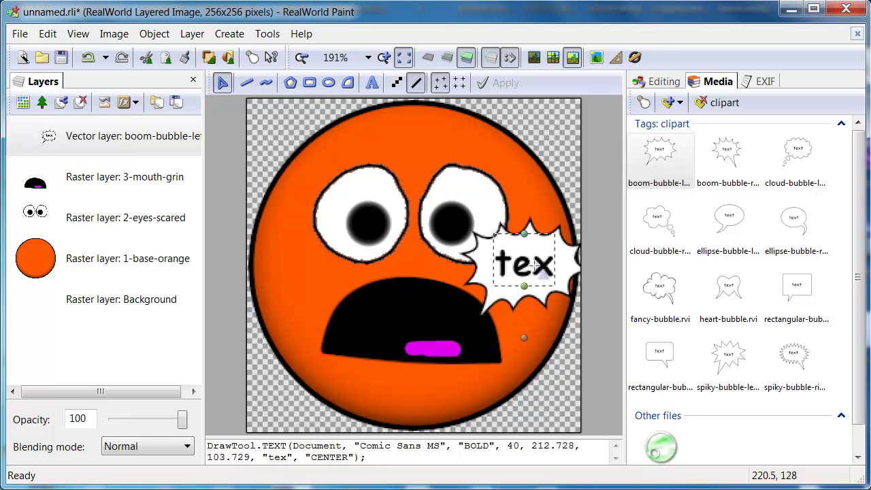
{"action": "type", "text": "Hi!"}
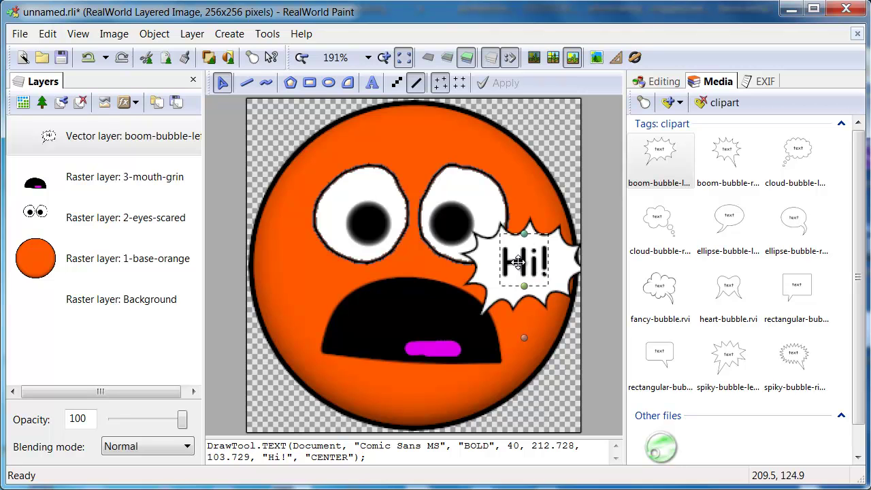
{"action": "left_click_drag", "start_coordinate": [520, 260], "coordinate": [518, 261]}
{"action": "left_click_drag", "start_coordinate": [523, 341], "coordinate": [533, 341]}
{"action": "left_click_drag", "start_coordinate": [527, 270], "coordinate": [525, 269]}
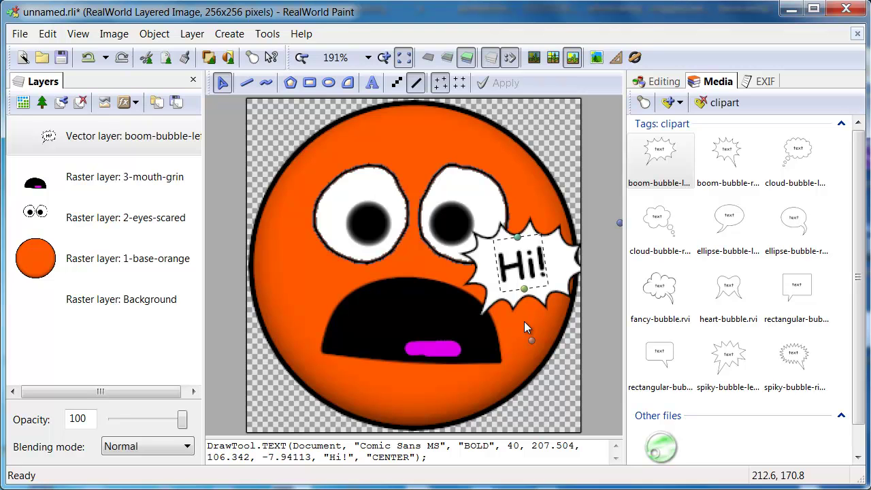
- Add the effect tag to the media filter, apply the second effect to the Hi! bubble, and import bubble.png
{"action": "left_click", "coordinate": [679, 103]}
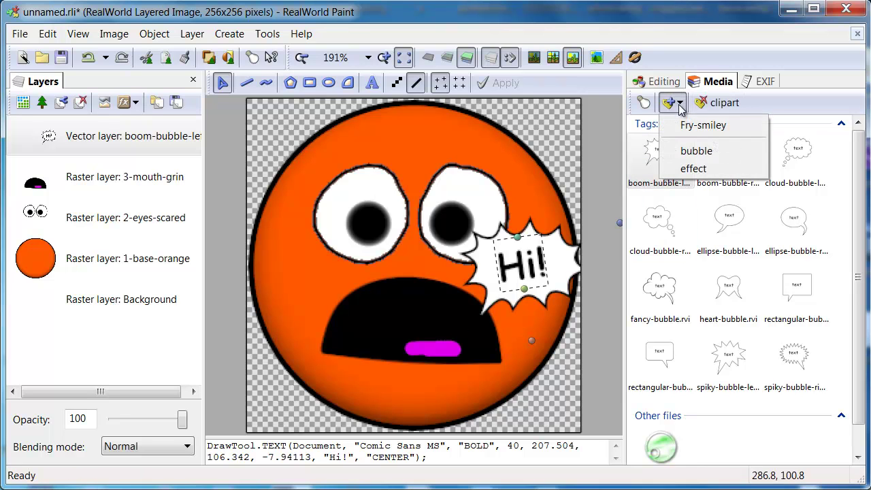
{"action": "left_click", "coordinate": [688, 168]}
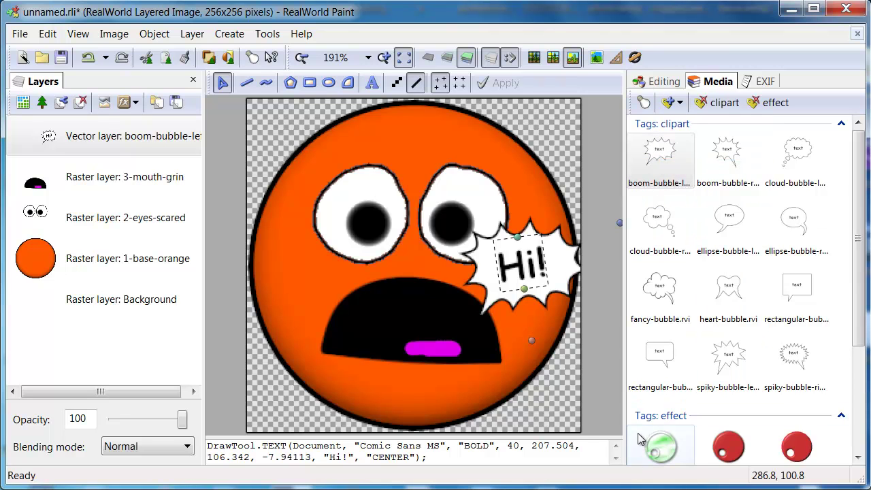
{"action": "double_click", "coordinate": [736, 452]}
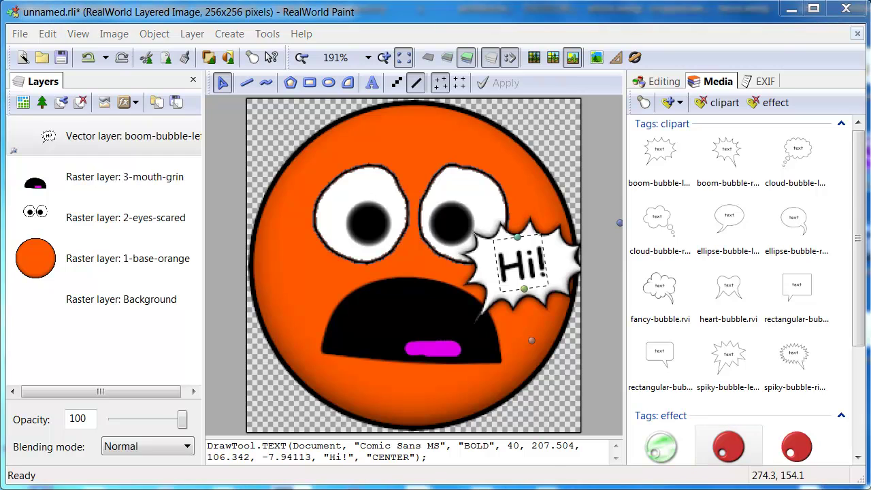
{"action": "left_click_drag", "start_coordinate": [870, 204], "coordinate": [666, 276]}
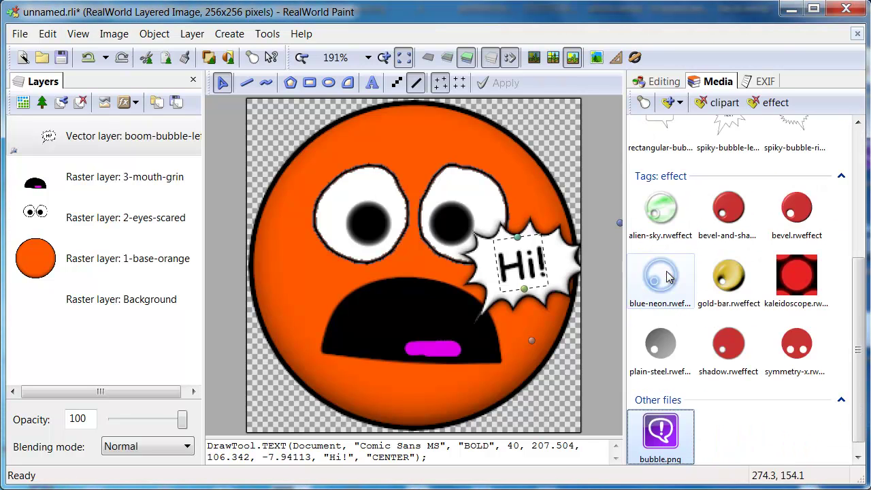
- Tag bubble.png in the media library with 'test'
{"action": "right_click", "coordinate": [659, 436]}
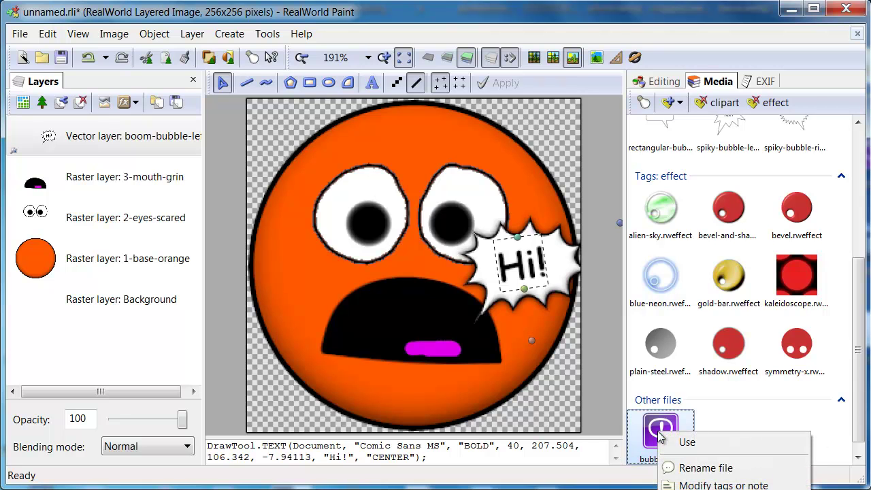
{"action": "left_click", "coordinate": [697, 485]}
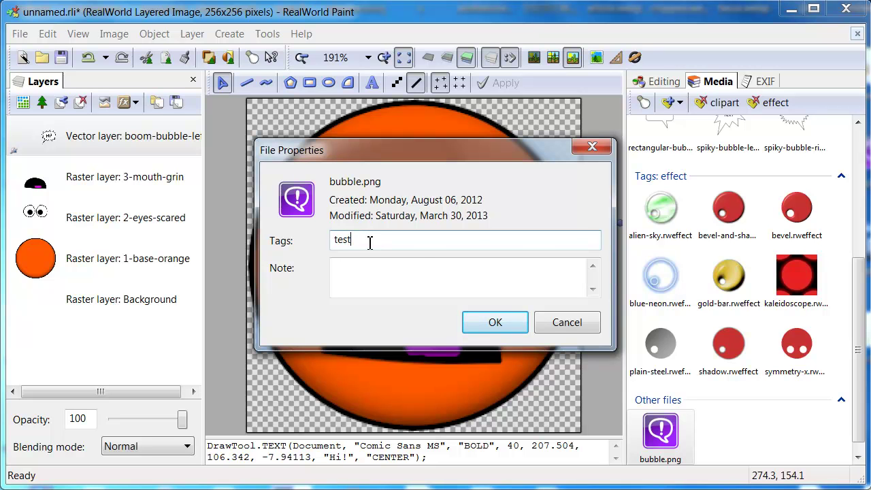
{"action": "type", "text": "test"}
{"action": "left_click", "coordinate": [476, 320]}
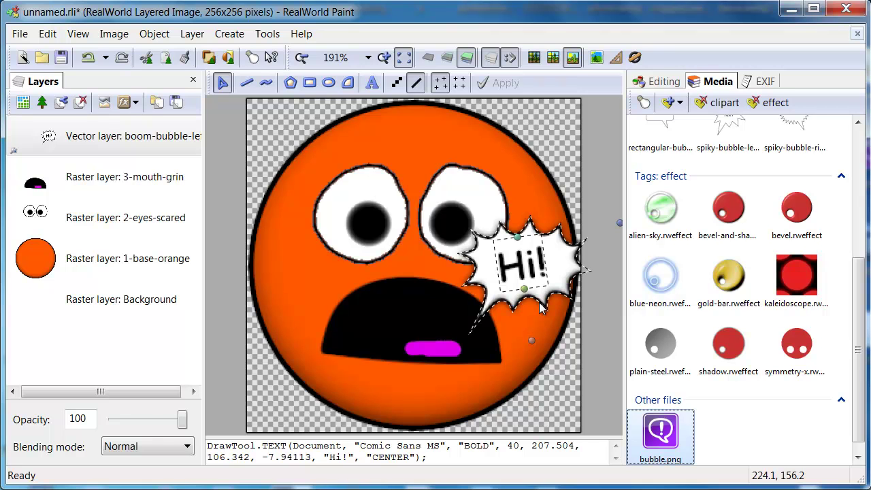
- Permanently delete bubble.png from the media library
{"action": "right_click", "coordinate": [658, 436]}
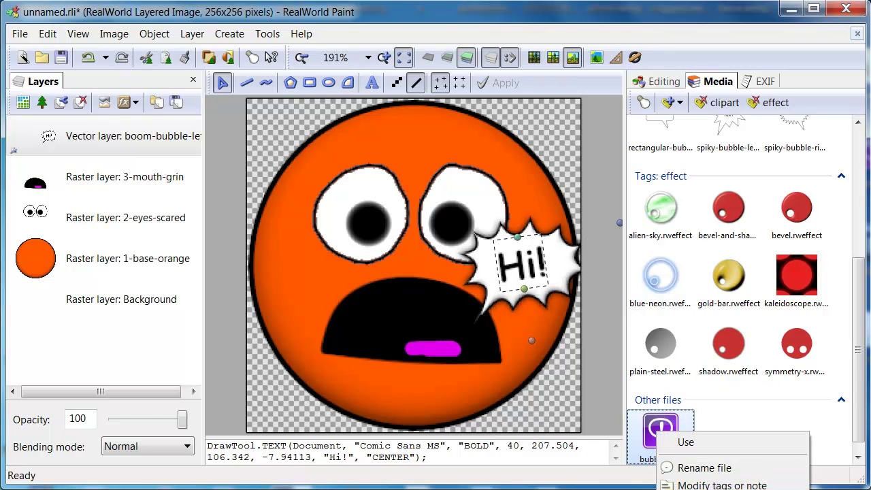
{"action": "left_click", "coordinate": [701, 489]}
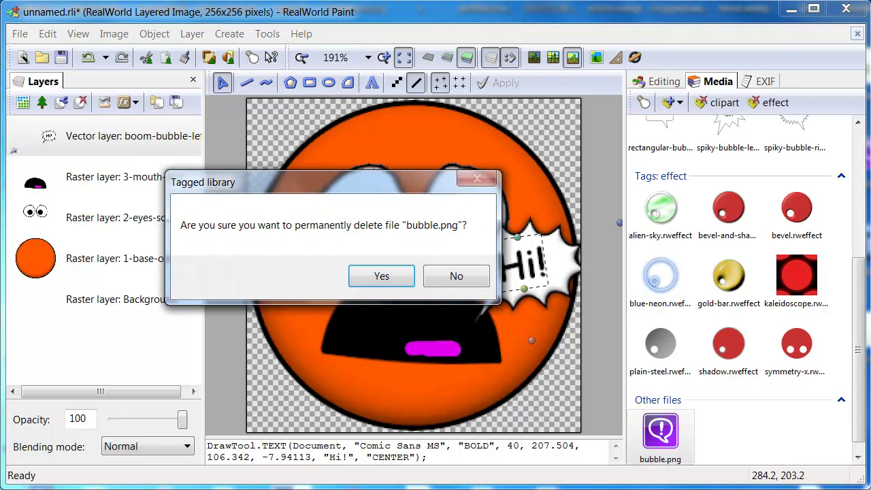
{"action": "left_click", "coordinate": [379, 275]}
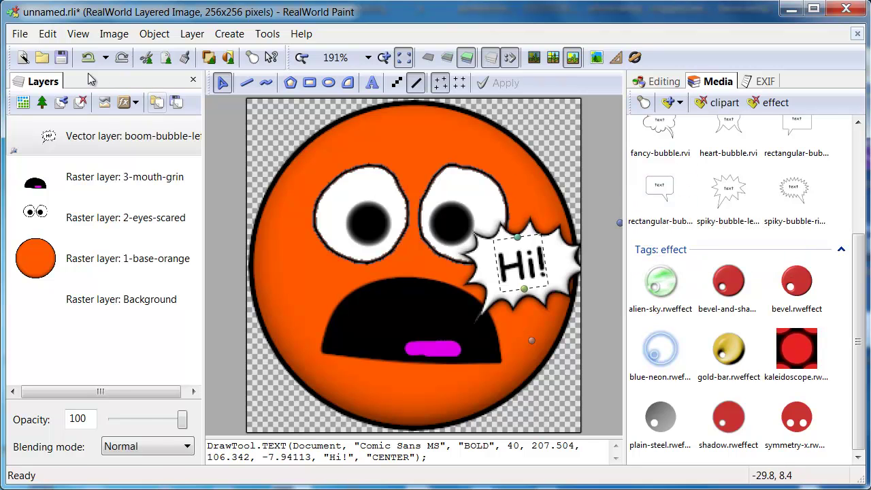
{"action": "left_click", "coordinate": [20, 34]}
{"action": "left_click", "coordinate": [60, 107]}
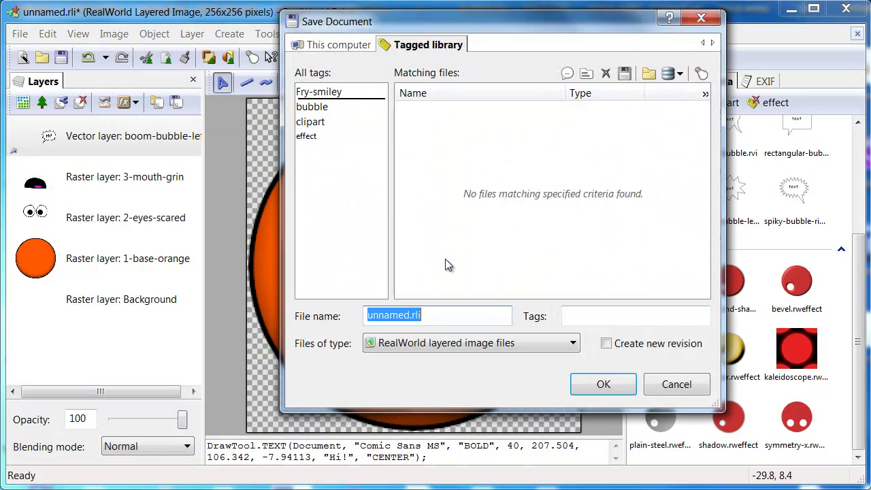
{"action": "left_click", "coordinate": [339, 47]}
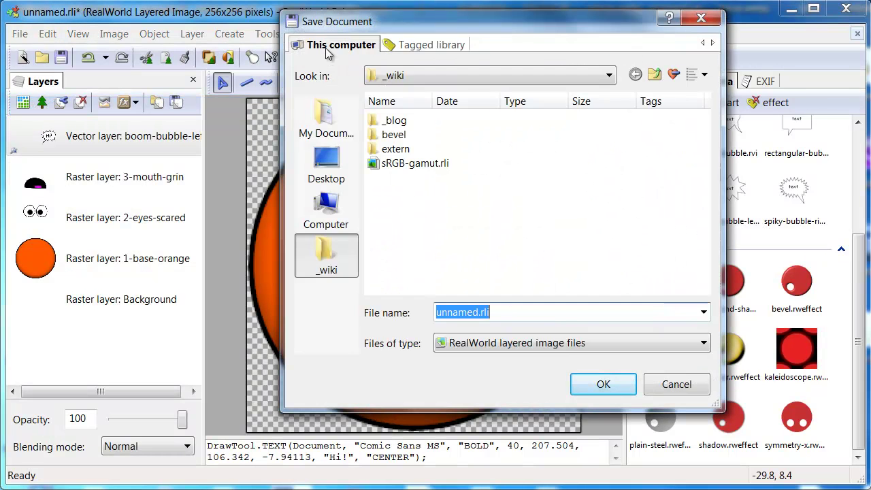
{"action": "left_click", "coordinate": [418, 47]}
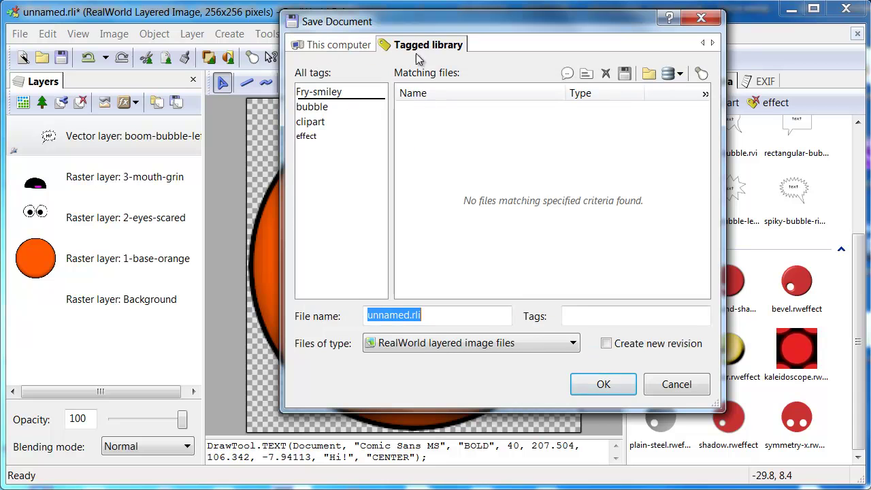
{"action": "left_click", "coordinate": [585, 320]}
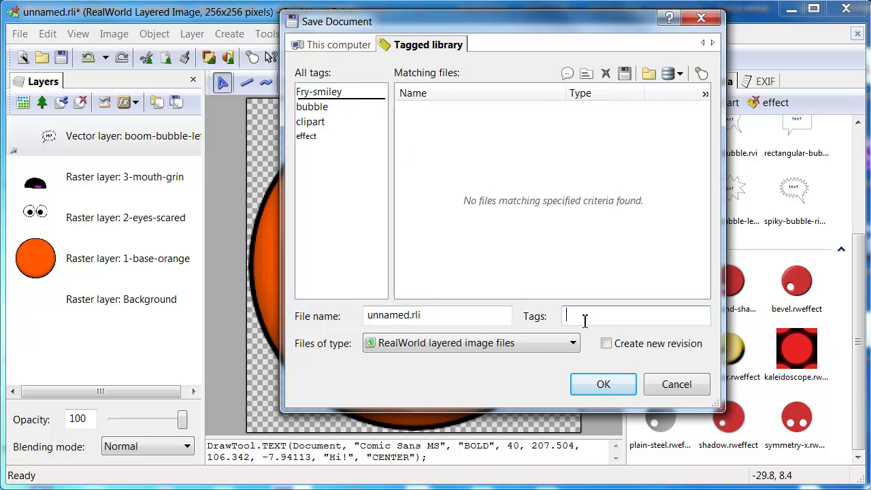
{"action": "left_click", "coordinate": [677, 384]}
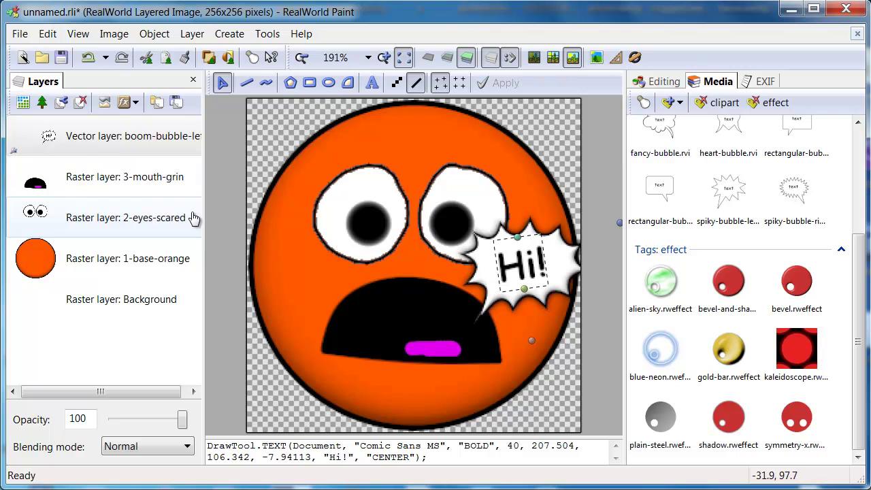
{"action": "left_click", "coordinate": [126, 102]}
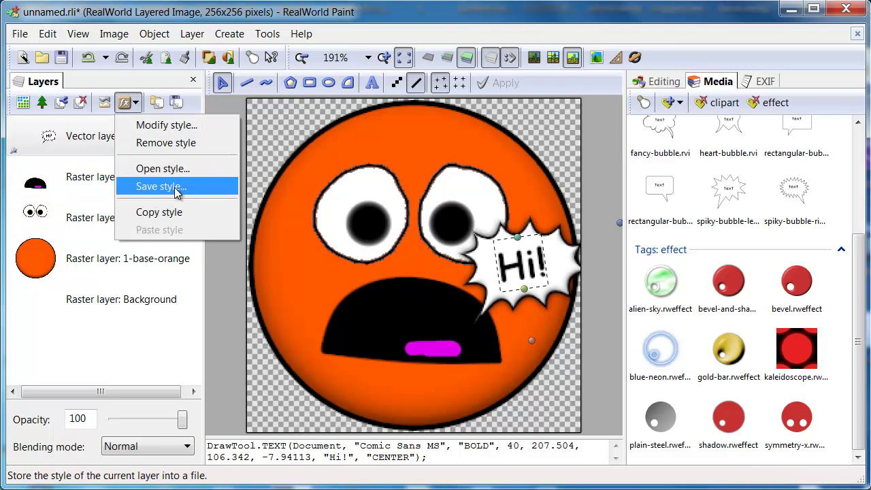
{"action": "left_click", "coordinate": [175, 186]}
{"action": "left_click", "coordinate": [303, 78]}
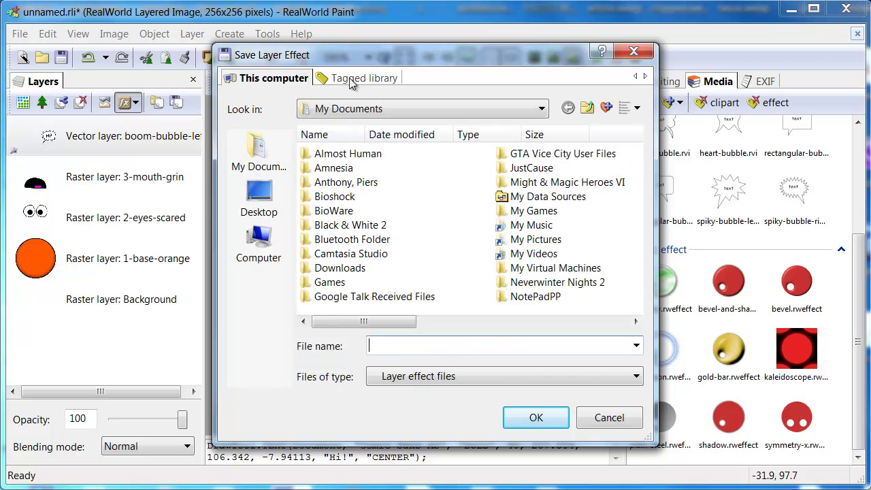
{"action": "left_click", "coordinate": [351, 79]}
{"action": "left_click", "coordinate": [602, 421]}
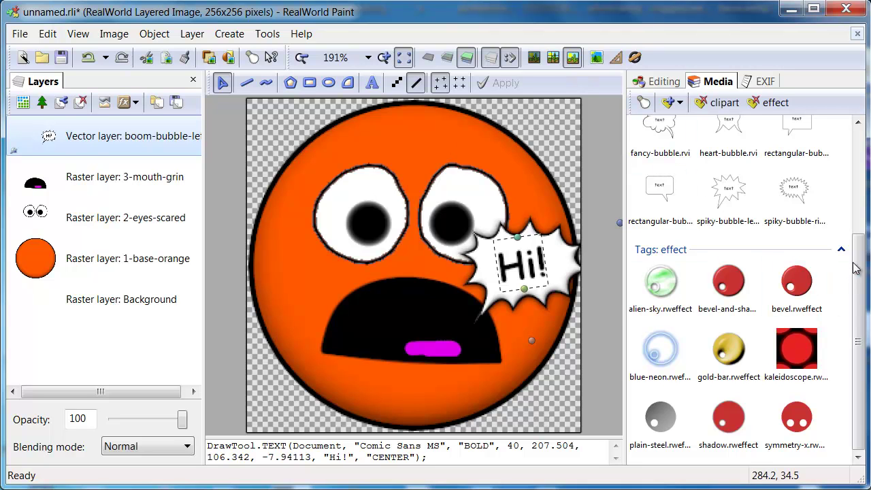
- Scroll the Media panel to the top and collapse the 'Tags: clipart' group
{"action": "left_click_drag", "start_coordinate": [857, 267], "coordinate": [856, 158]}
{"action": "left_click", "coordinate": [763, 125]}
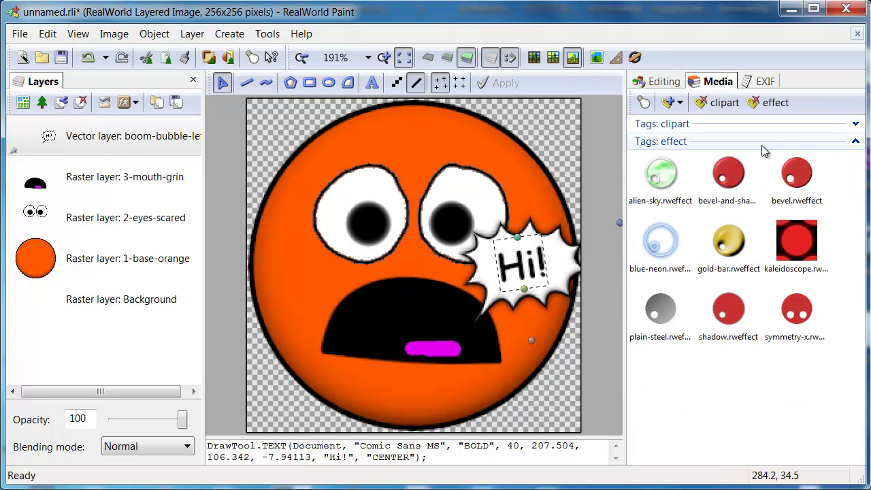